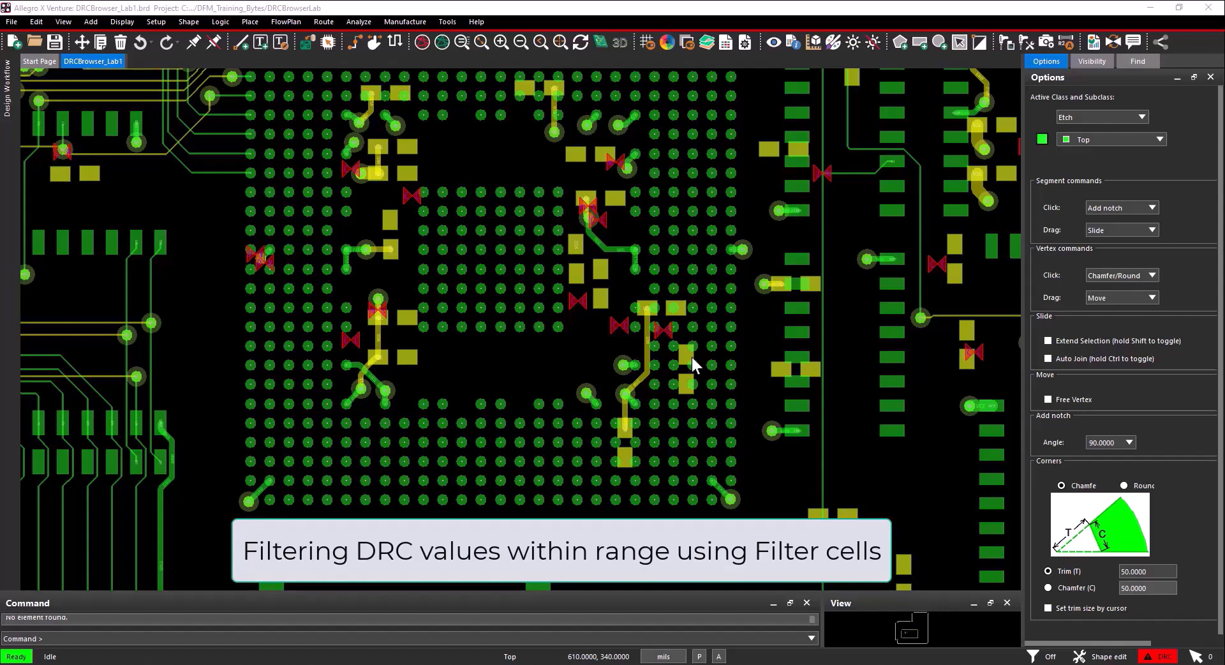
# Open the DRC Browser and list the Thru Pin violations under Spacing, Line To.
pyautogui.click(449, 22)
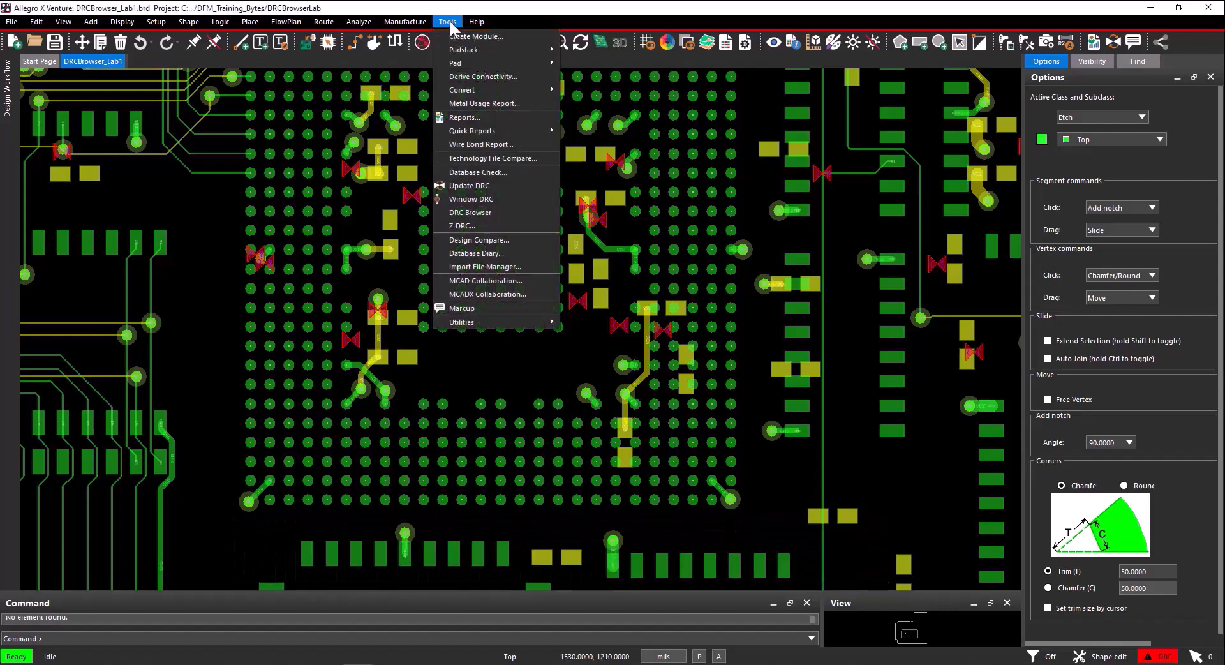
pyautogui.click(453, 211)
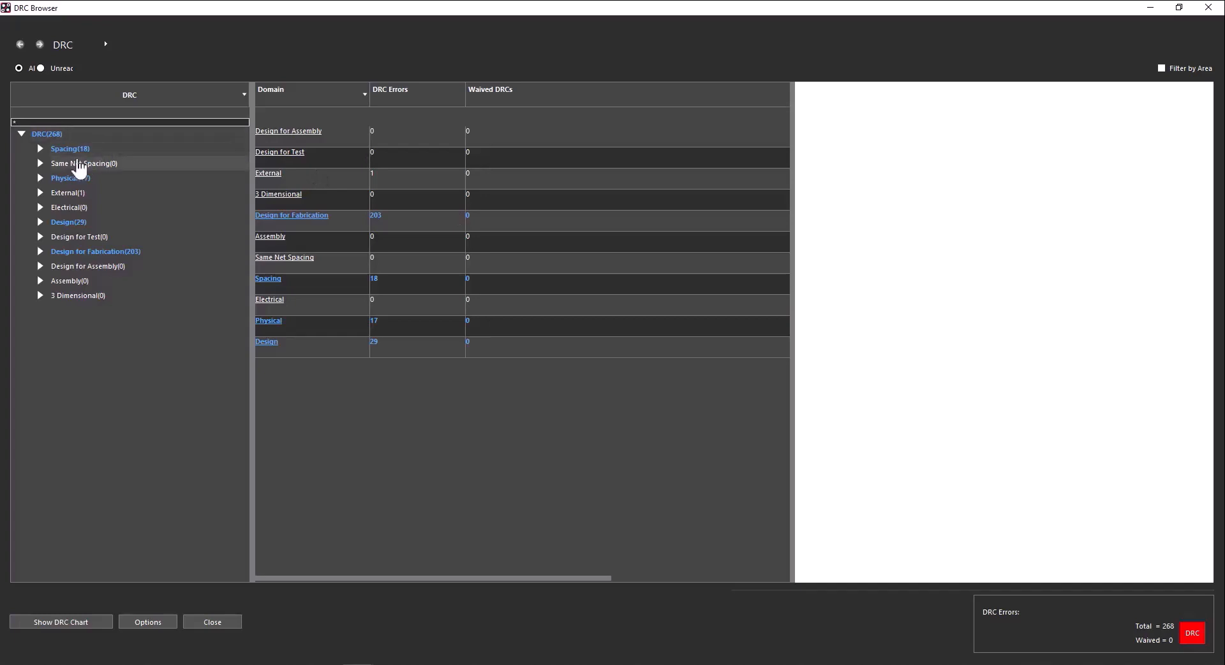
pyautogui.click(40, 148)
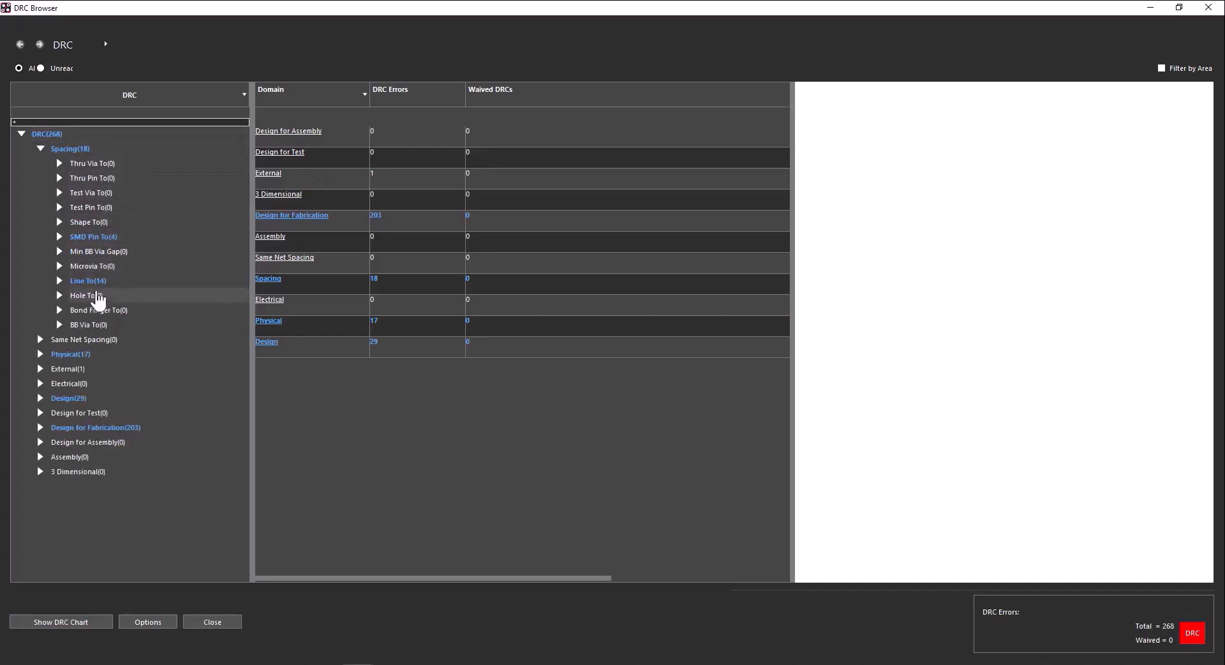
pyautogui.click(83, 280)
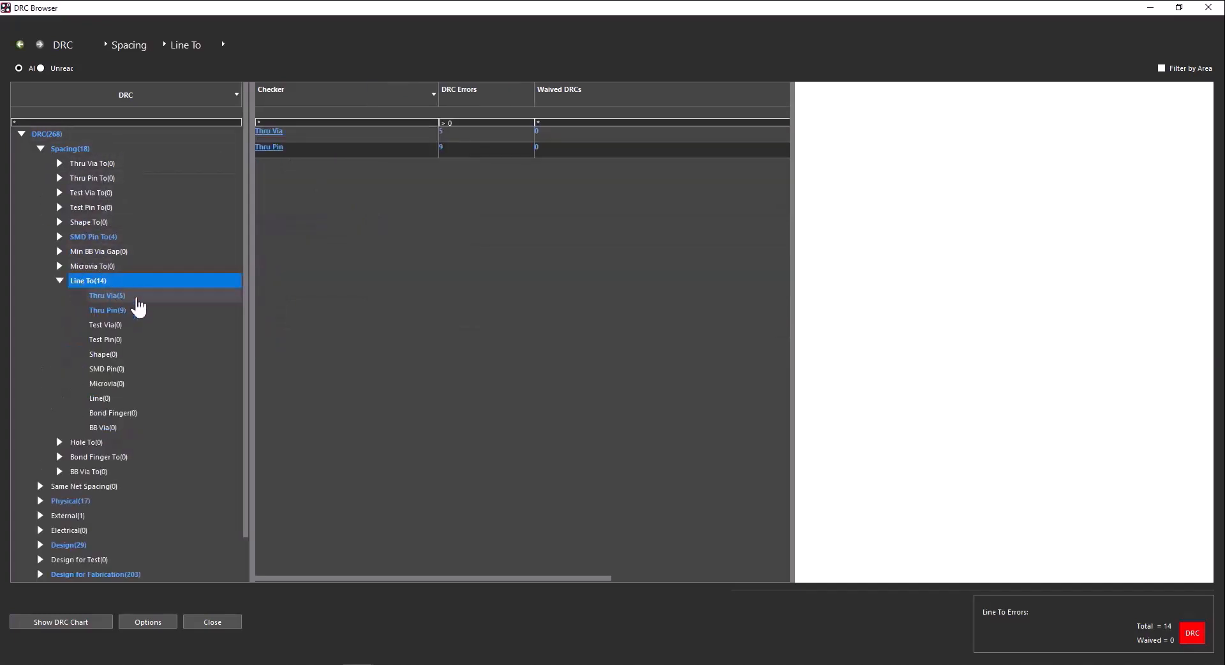
pyautogui.click(137, 312)
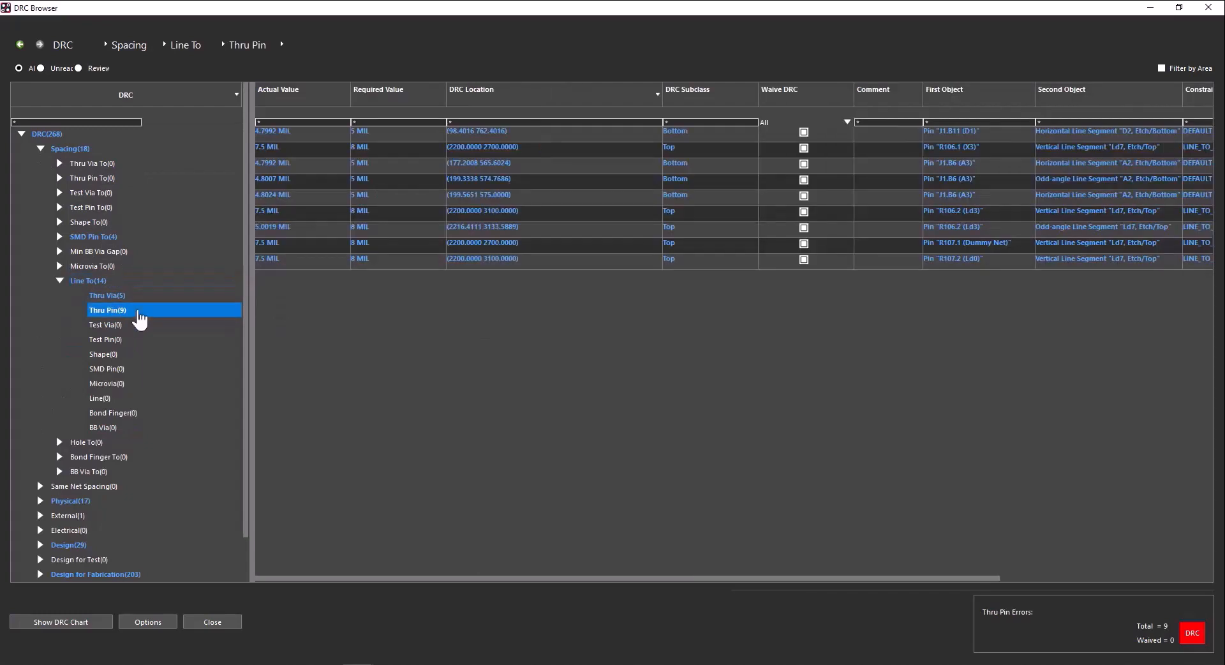
# Filter the Thru Pin violations to show only rows with an Actual Value in the range 2.5 to 5.
pyautogui.click(297, 121)
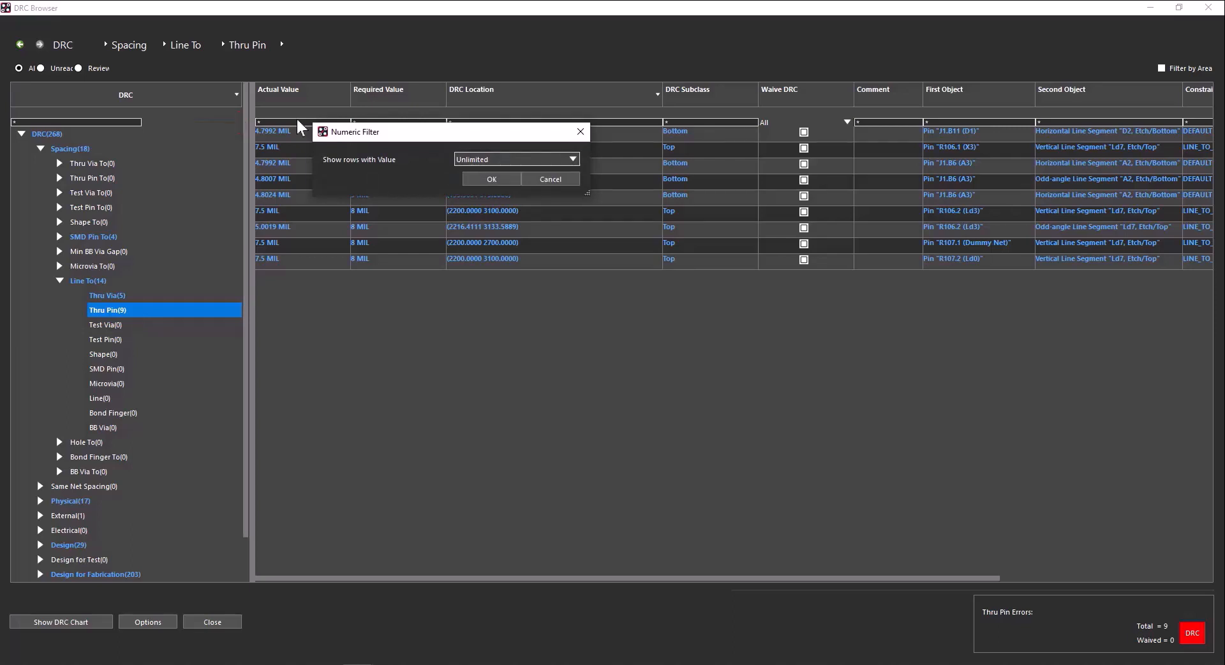
pyautogui.click(477, 161)
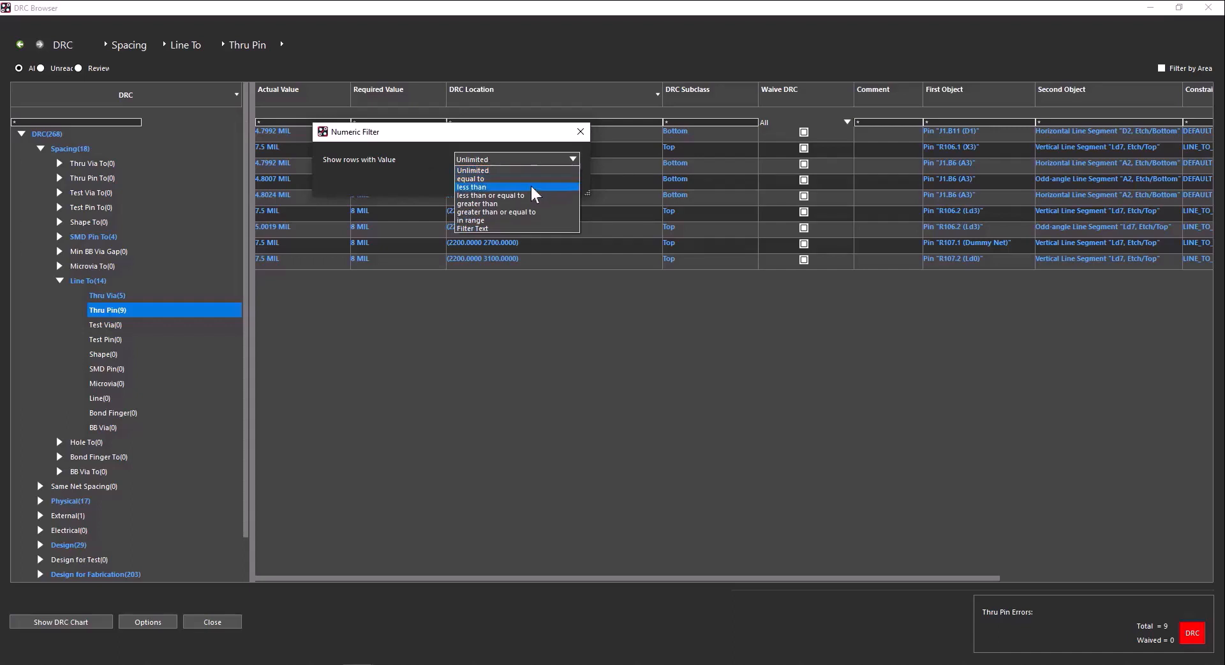
pyautogui.click(521, 220)
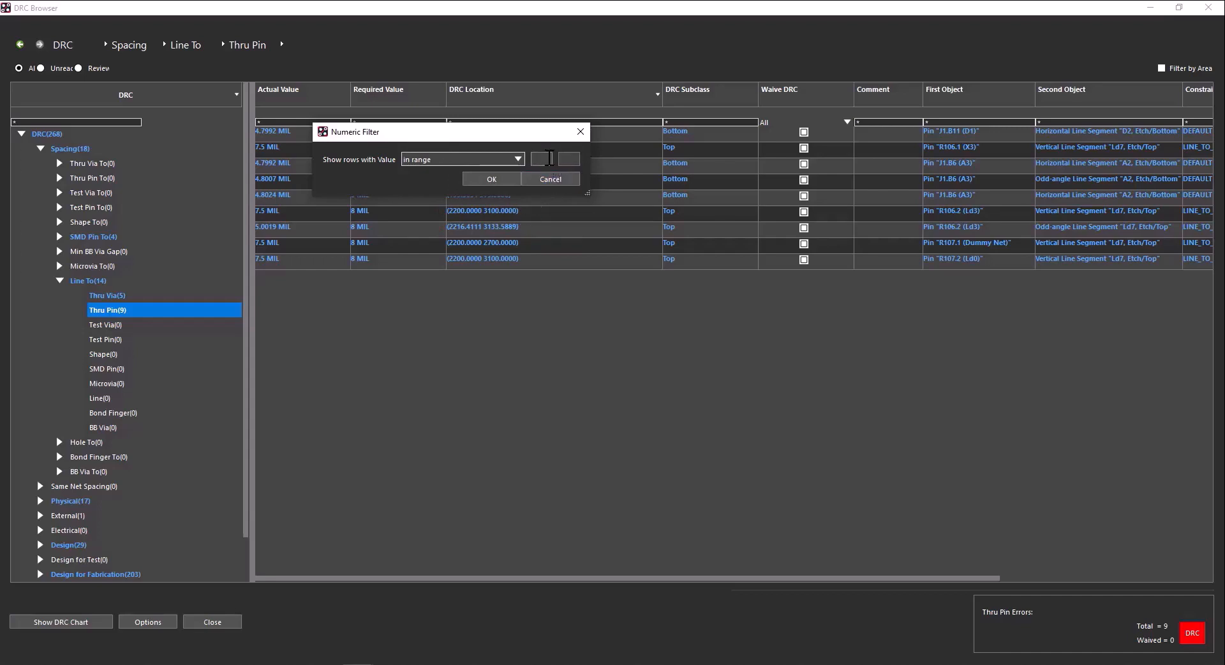
pyautogui.click(550, 157)
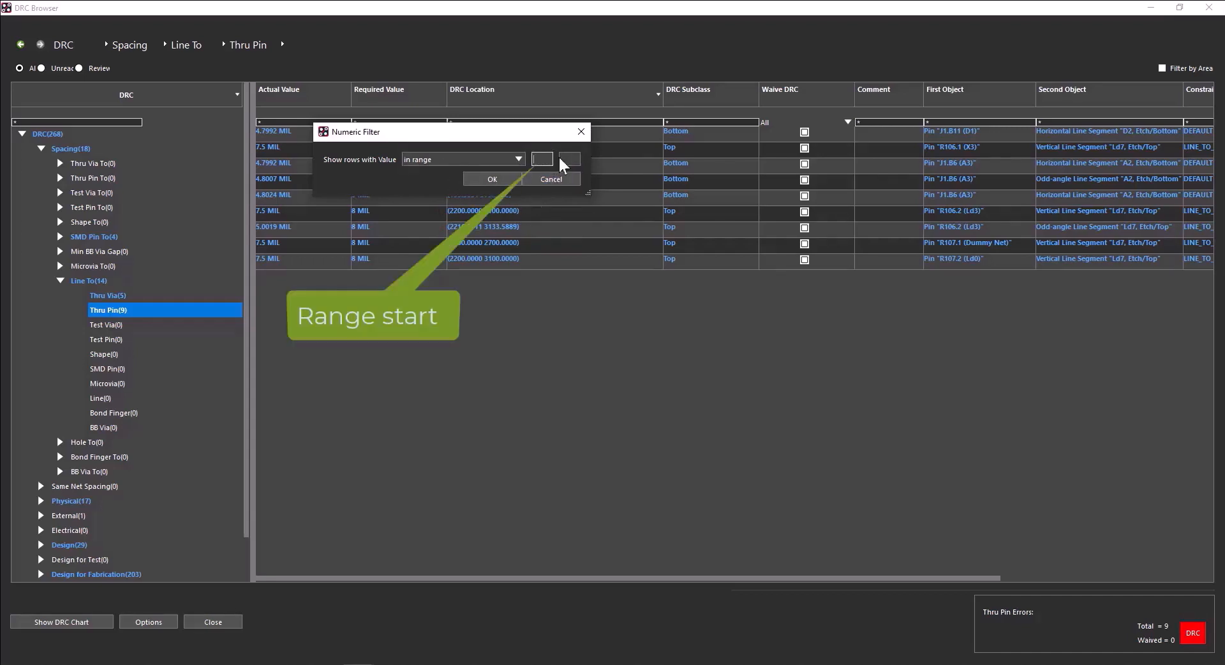
pyautogui.click(564, 158)
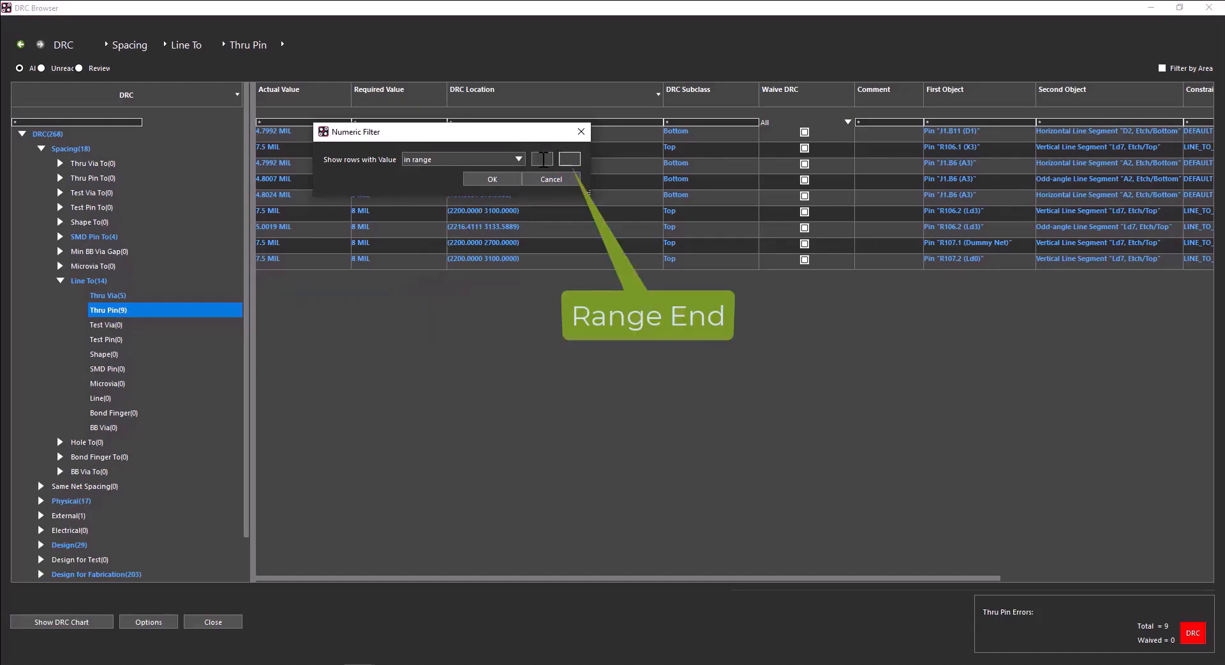
pyautogui.click(542, 159)
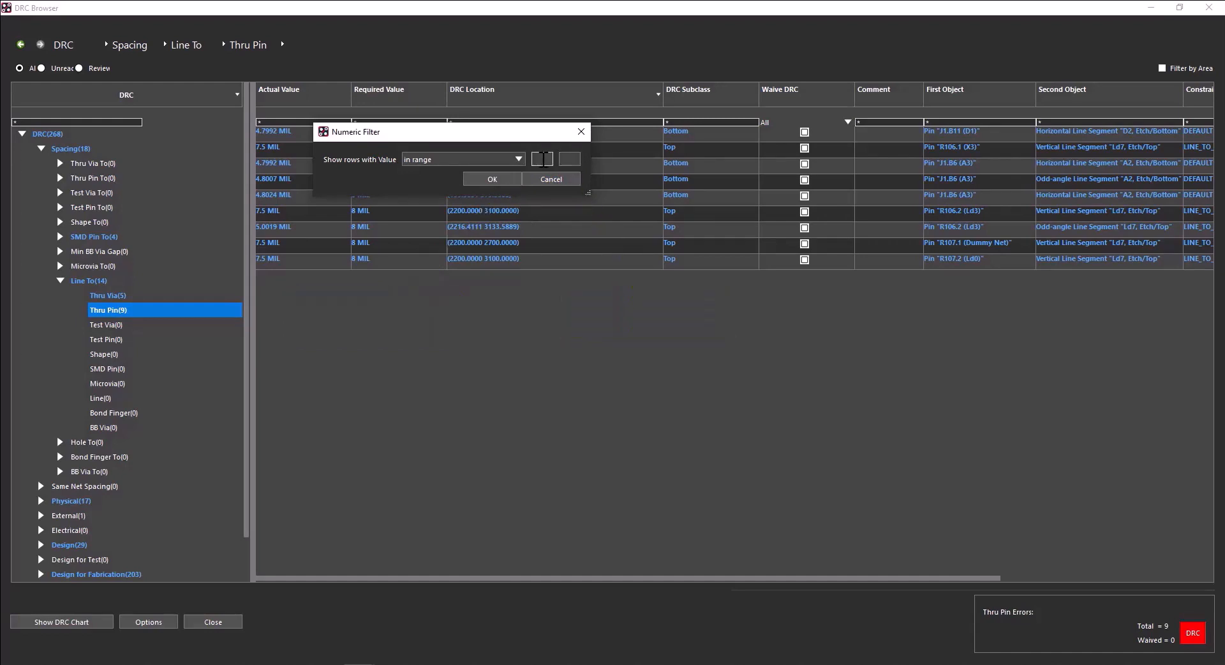
pyautogui.write('2.5')
pyautogui.click(571, 159)
pyautogui.write('5')
pyautogui.click(500, 180)
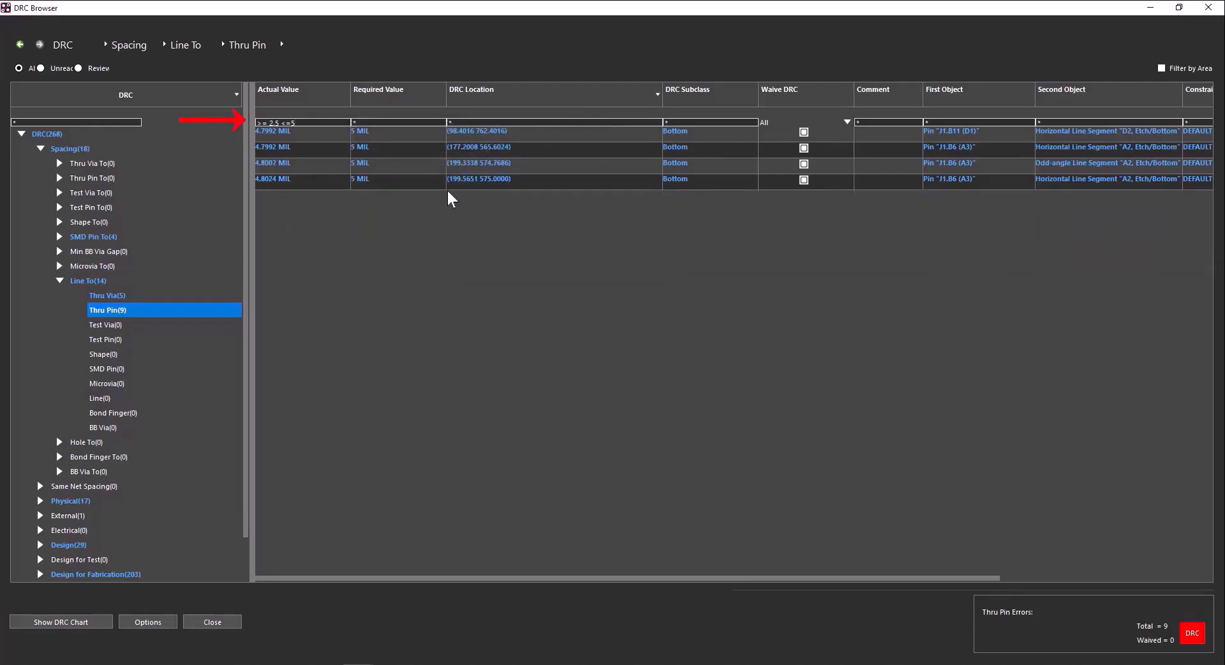
# Change the Actual Value filter range of the Thru Pin violations to 5 through 10.
pyautogui.click(332, 122)
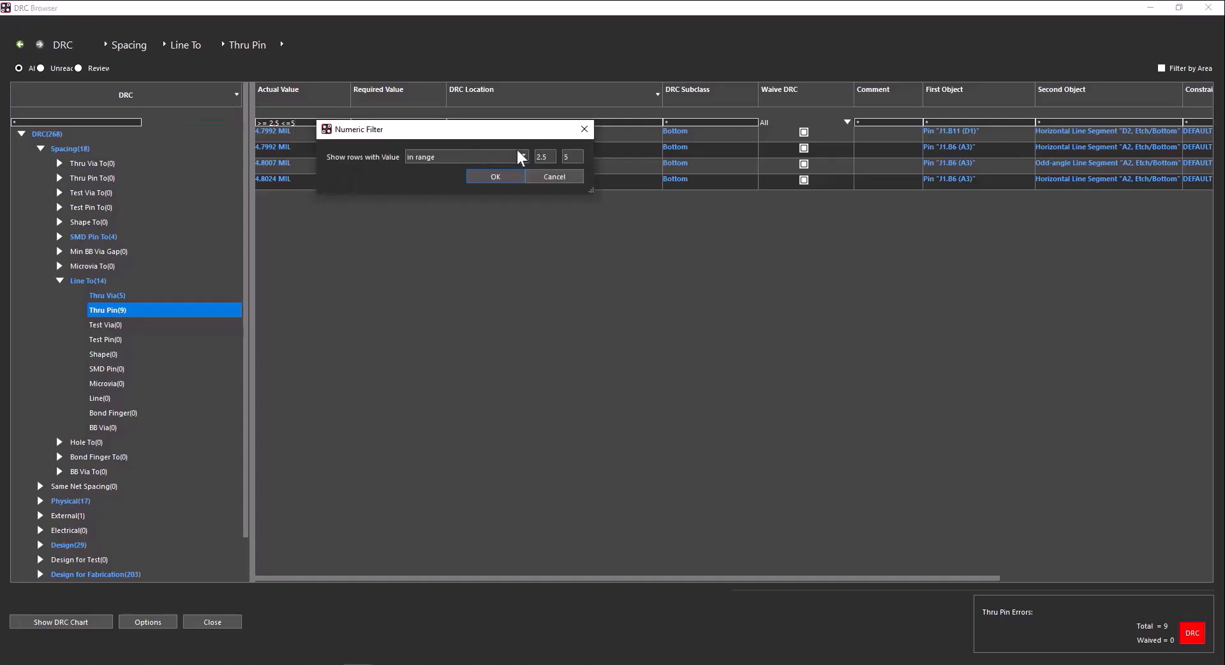
pyautogui.doubleClick(542, 156)
pyautogui.write('5')
pyautogui.doubleClick(568, 156)
pyautogui.write('10')
pyautogui.click(505, 178)
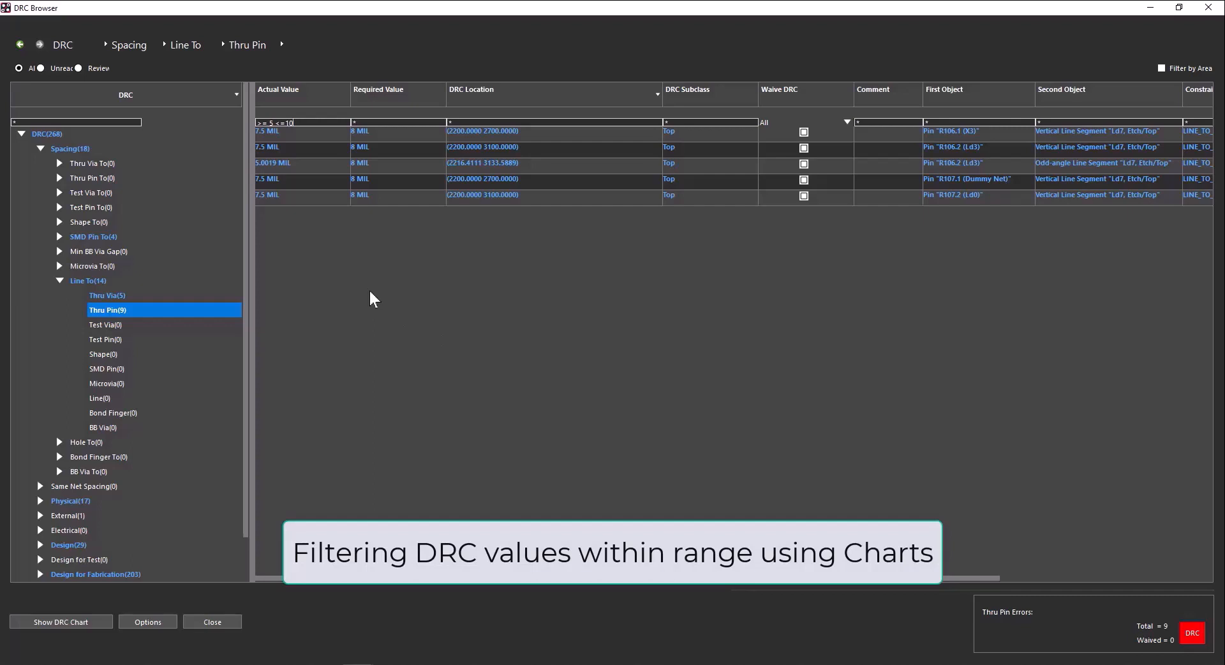
# Show the DRC chart at the top DRC level and change its type to Pie Chart.
pyautogui.click(83, 621)
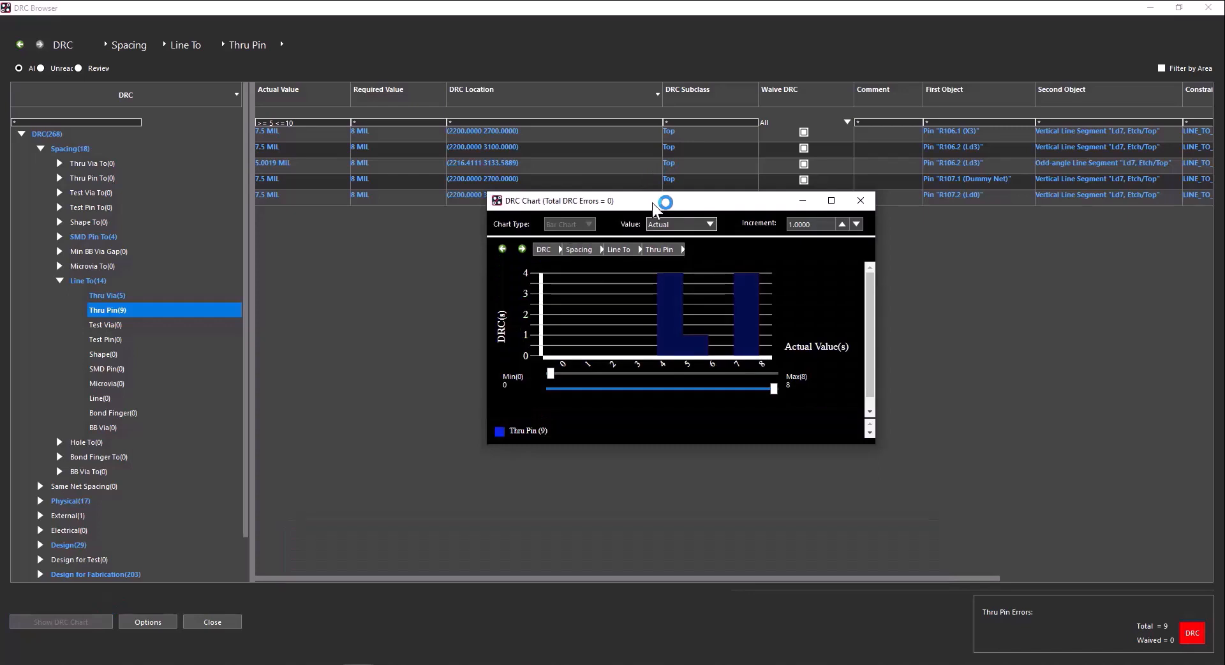
pyautogui.click(544, 250)
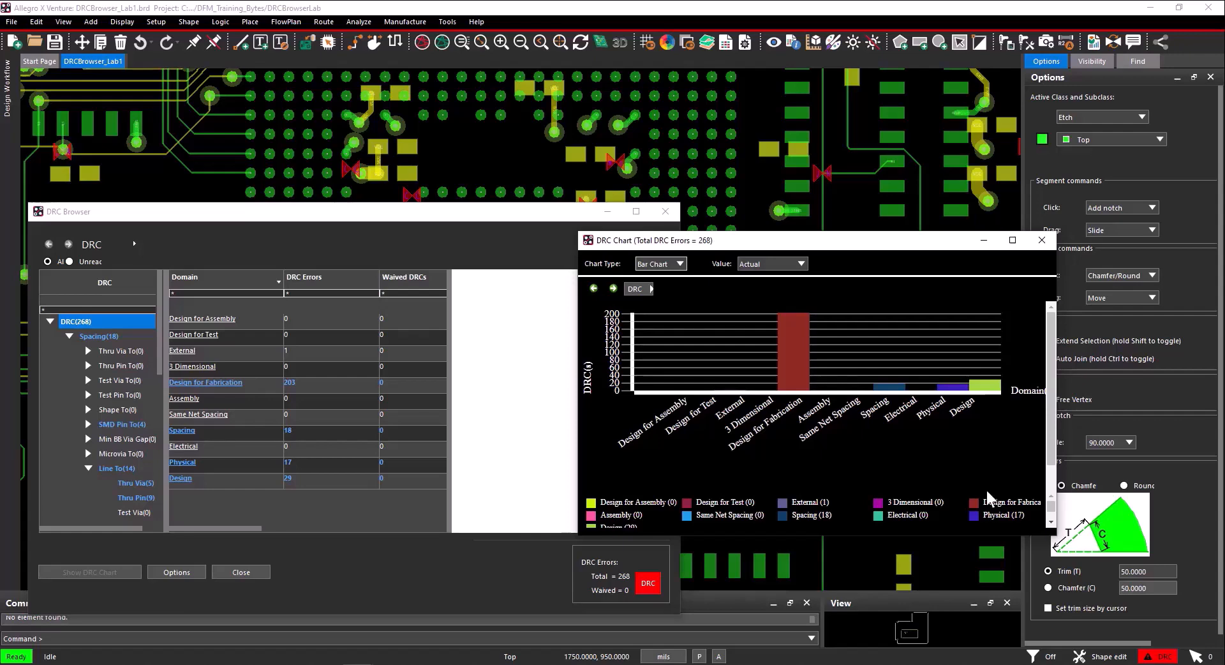
pyautogui.click(670, 263)
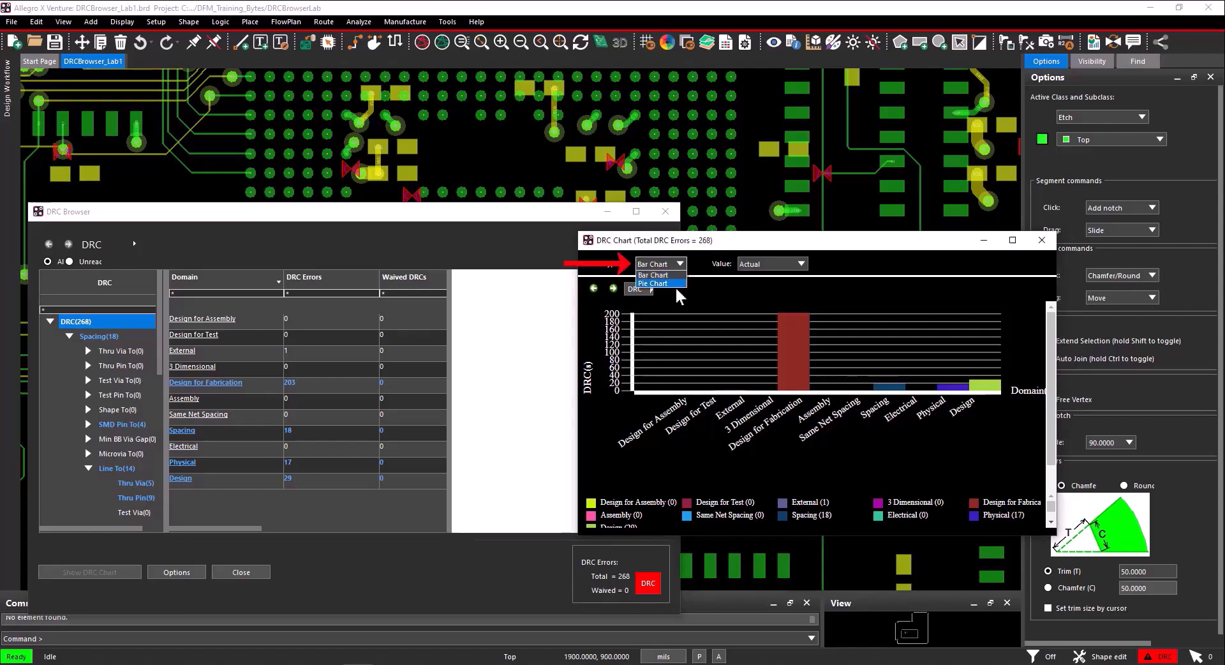
pyautogui.click(676, 283)
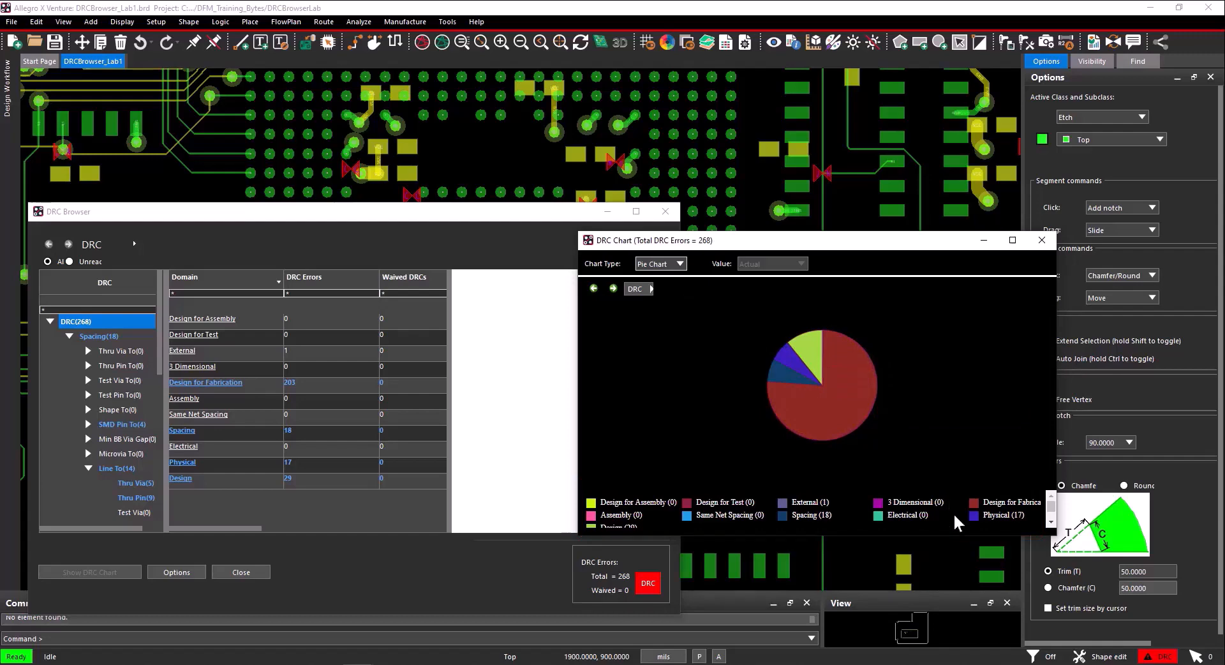
# Drill down in the pie chart through Spacing and Line To to the Thru Pin violations, placing the chart and browser windows side by side.
pyautogui.click(973, 502)
pyautogui.moveTo(774, 382)
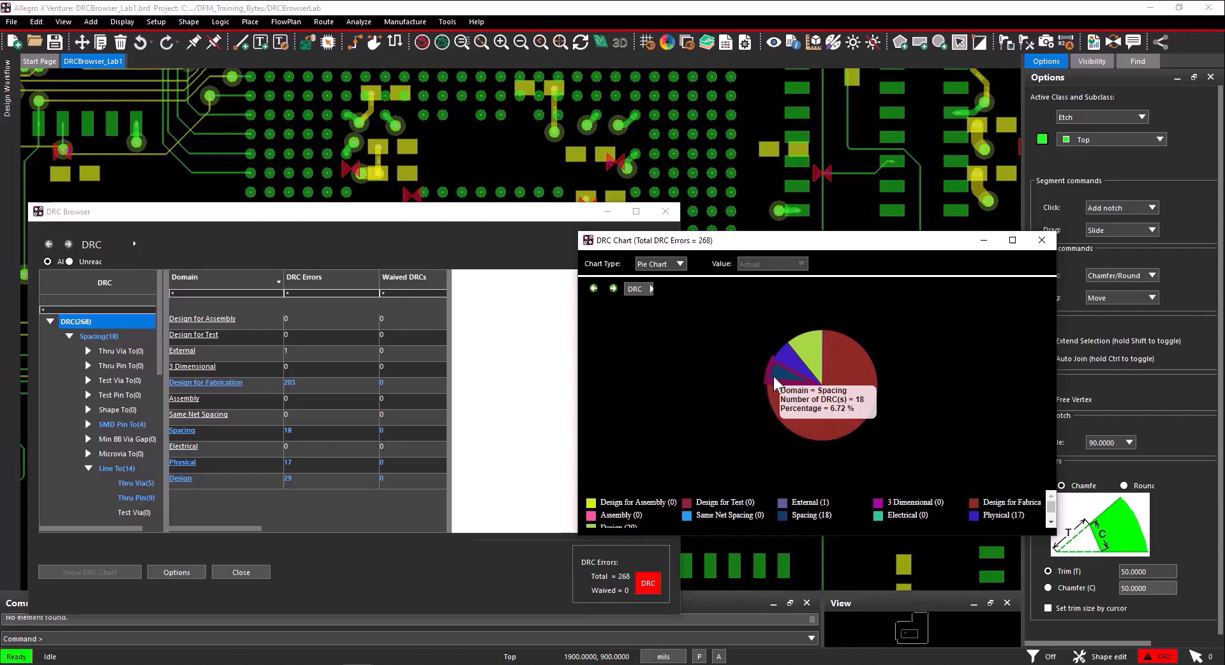
pyautogui.click(774, 383)
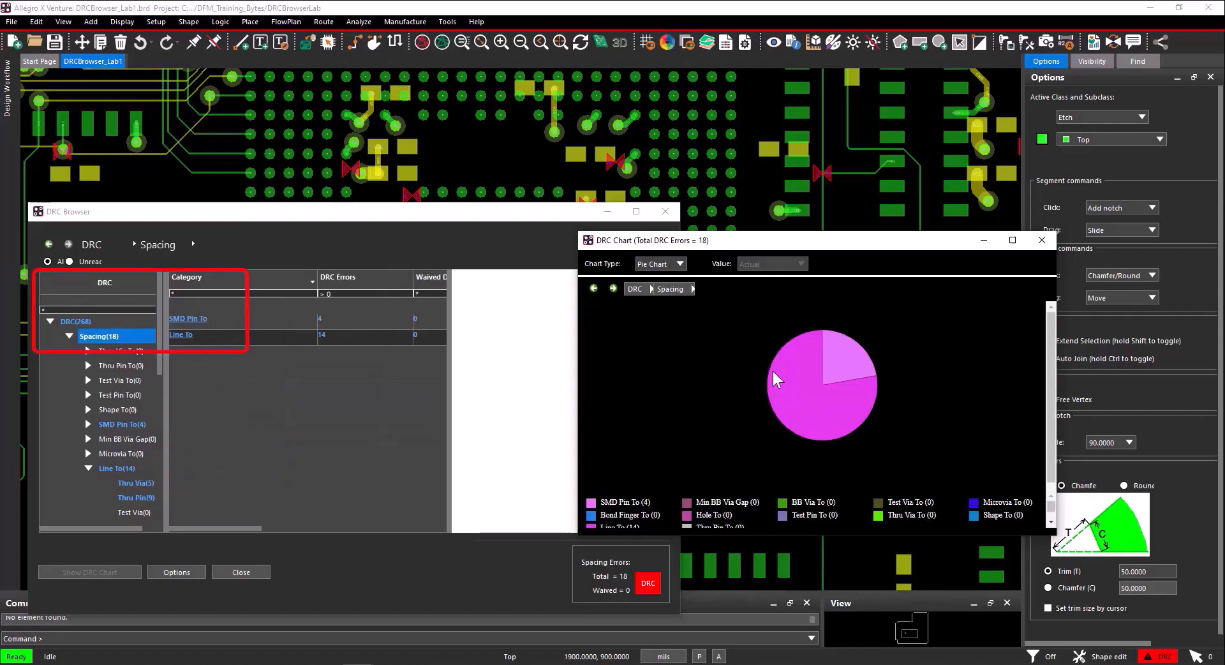
pyautogui.moveTo(749, 238); pyautogui.dragTo(883, 233)
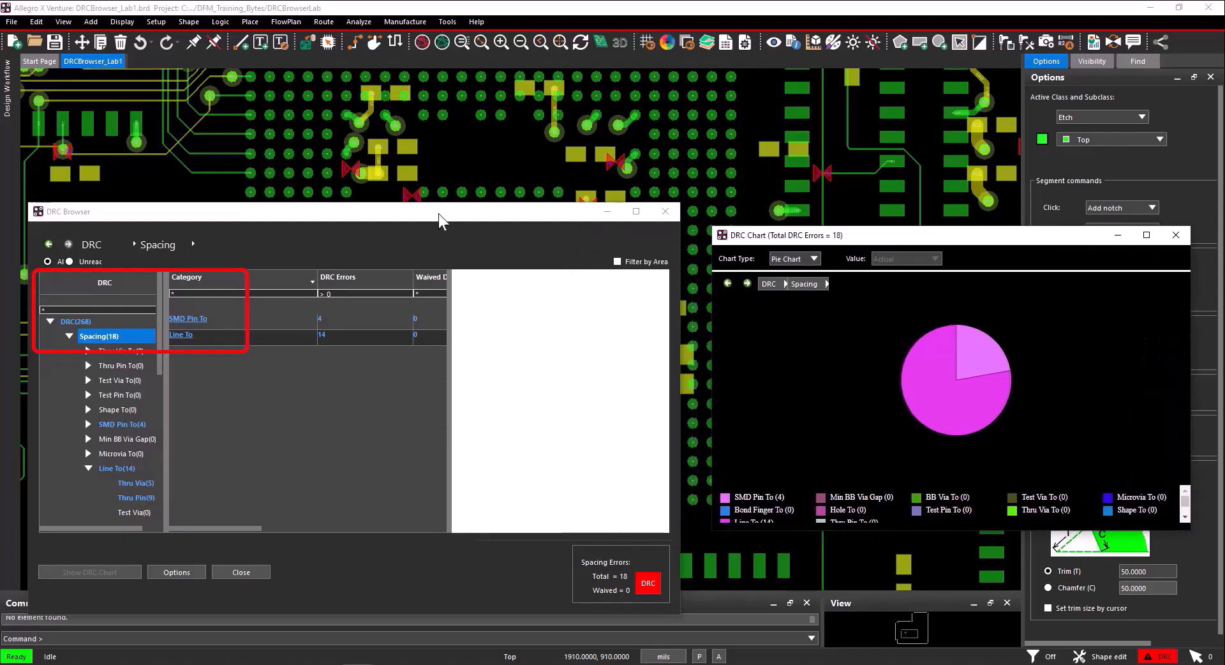
pyautogui.moveTo(442, 213); pyautogui.dragTo(441, 227)
pyautogui.click(946, 386)
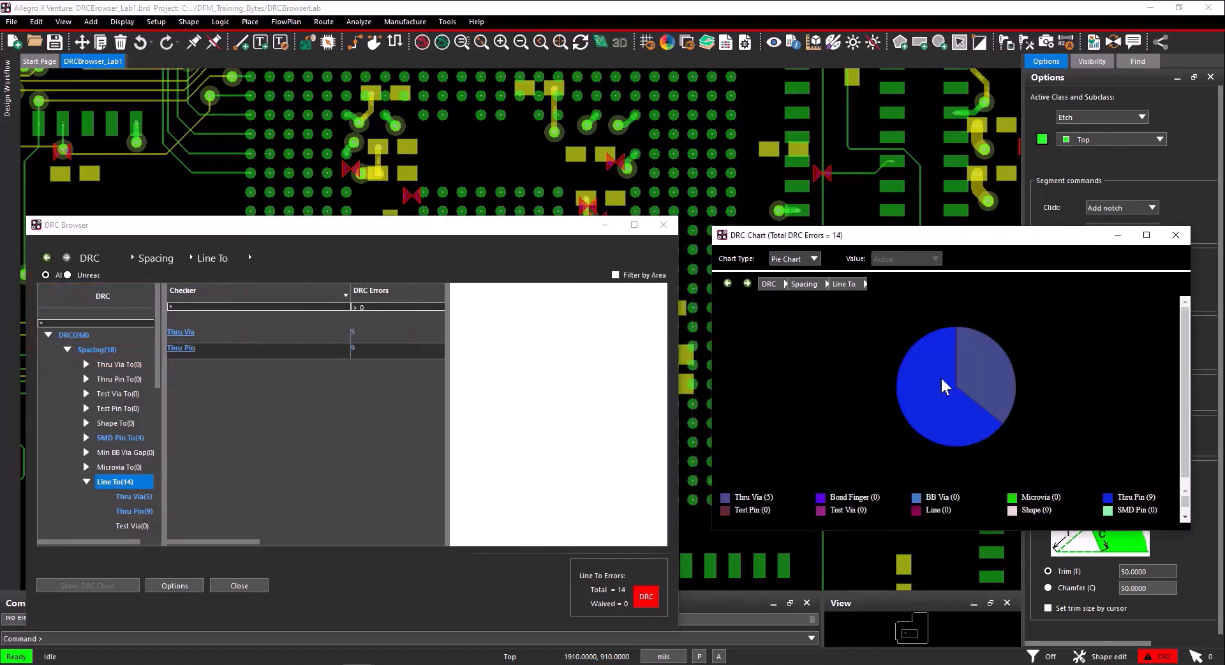
pyautogui.click(946, 387)
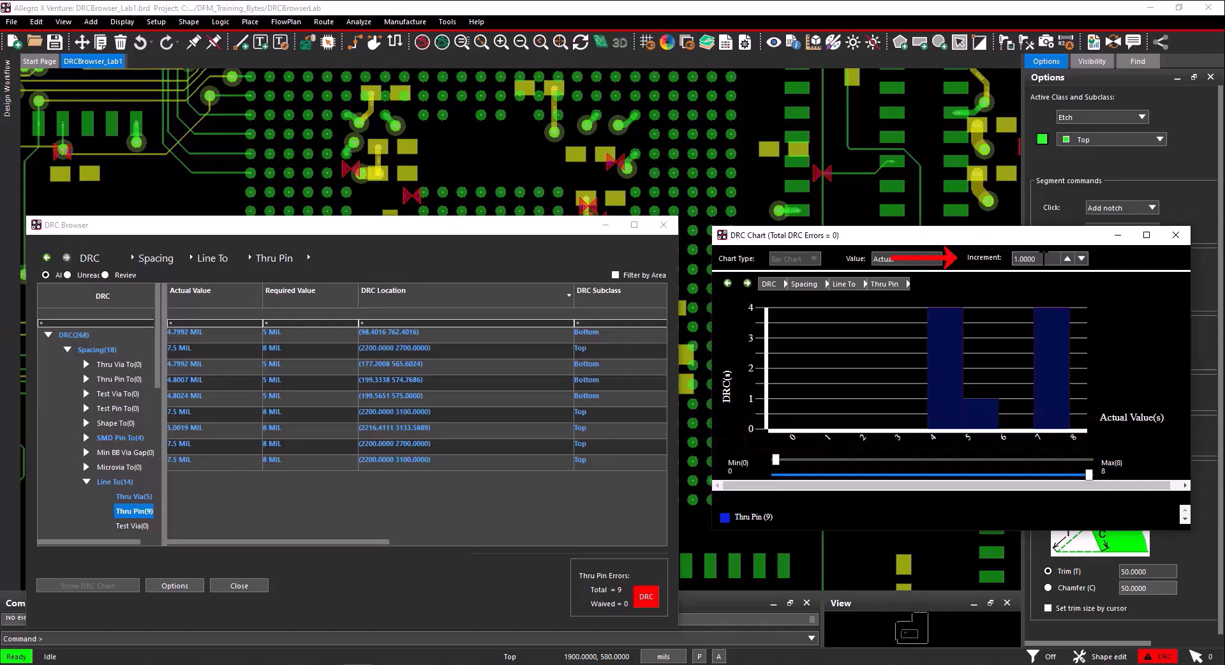
# Set the value increment of the Thru Pin bar chart to 0.5.
pyautogui.moveTo(1044, 258); pyautogui.dragTo(1003, 260)
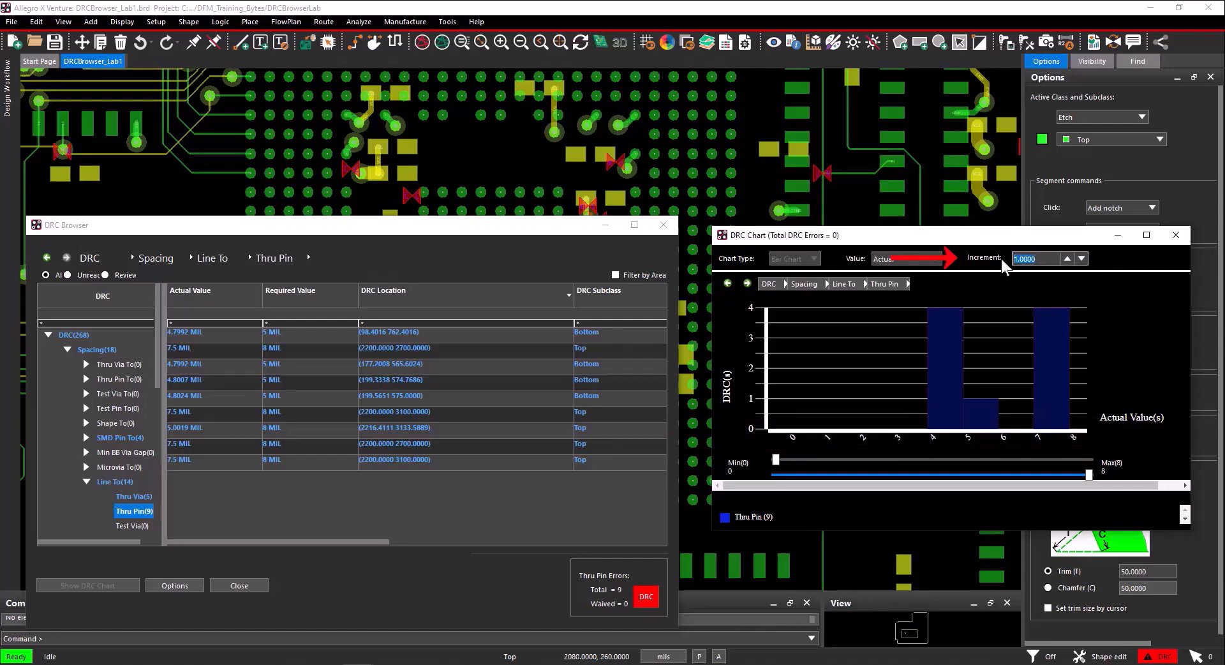
pyautogui.write('0.5')
pyautogui.press('Return')
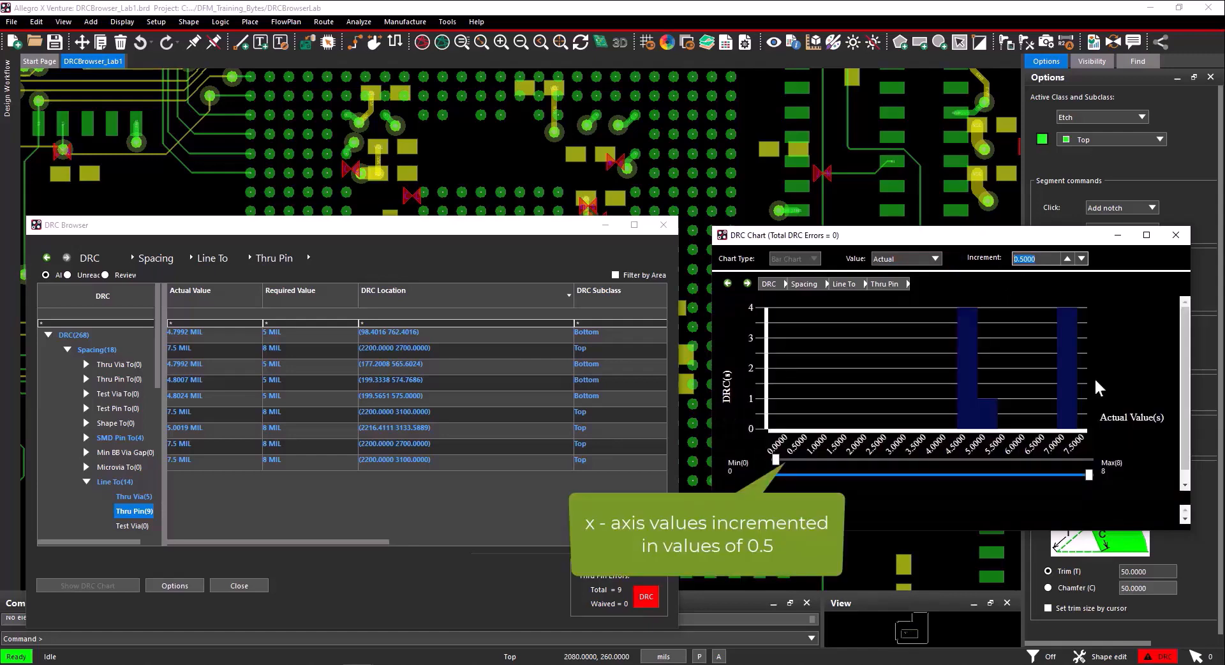
# Filter the Thru Pin violations by the 4.5–5, 5–5.5 and 7–7.5 chart bars in turn, and return to the top DRC level.
pyautogui.moveTo(962, 382)
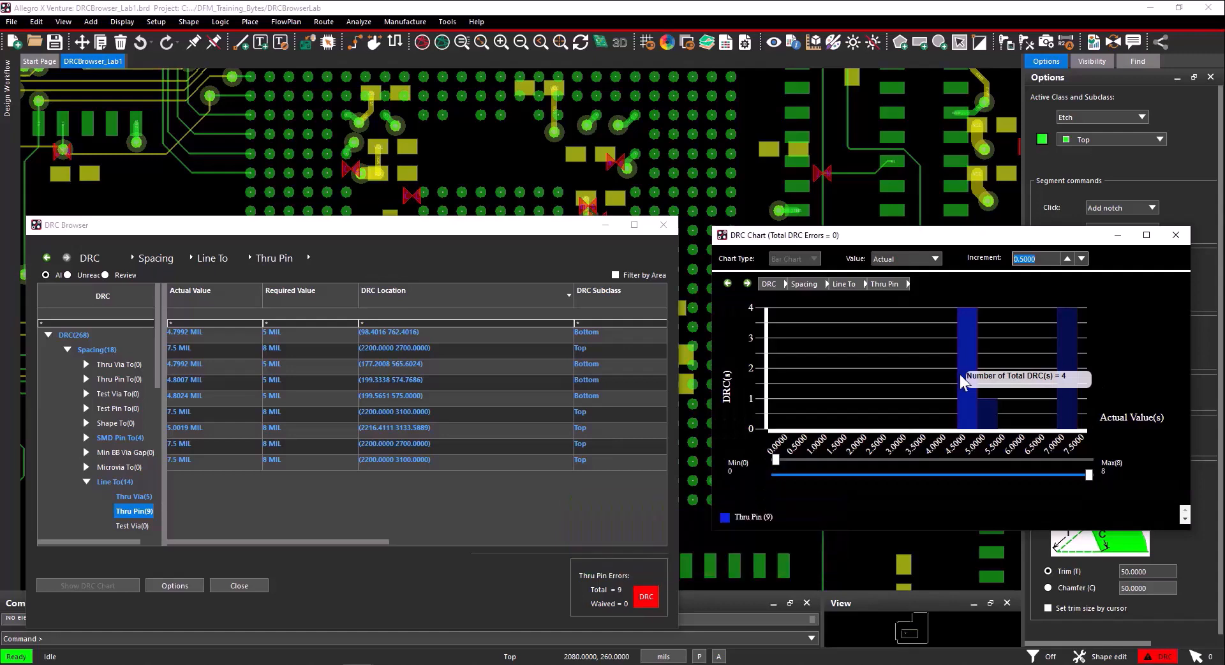
pyautogui.click(965, 381)
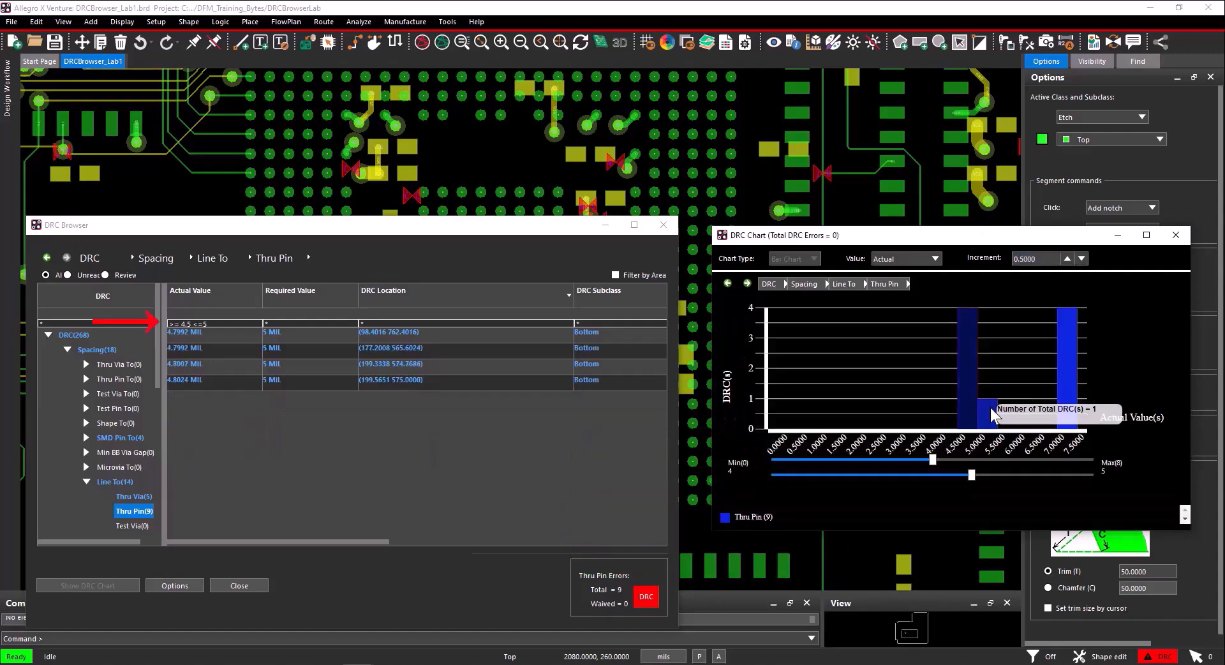
pyautogui.click(994, 415)
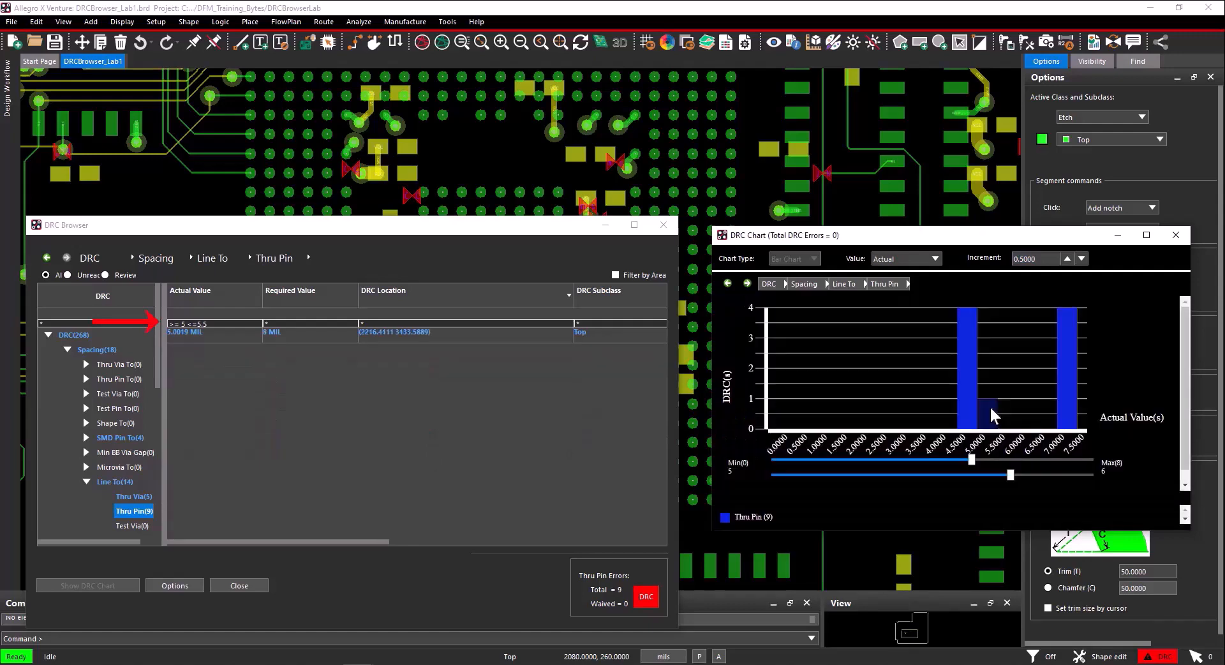
pyautogui.click(1067, 394)
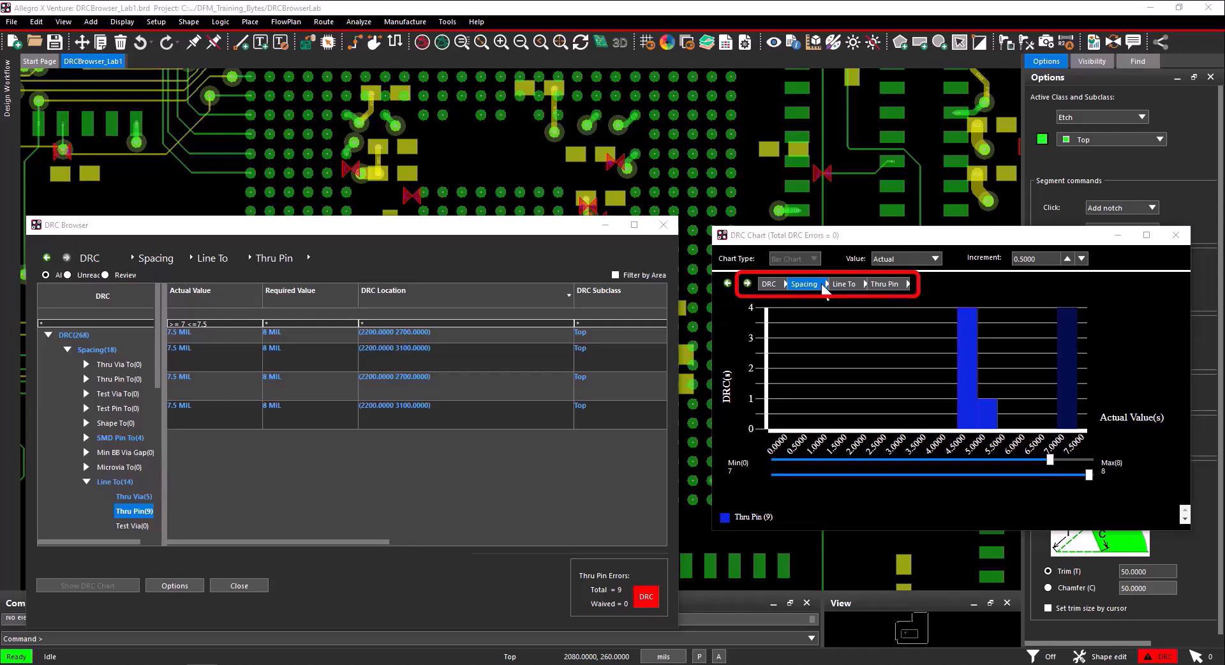
pyautogui.click(769, 285)
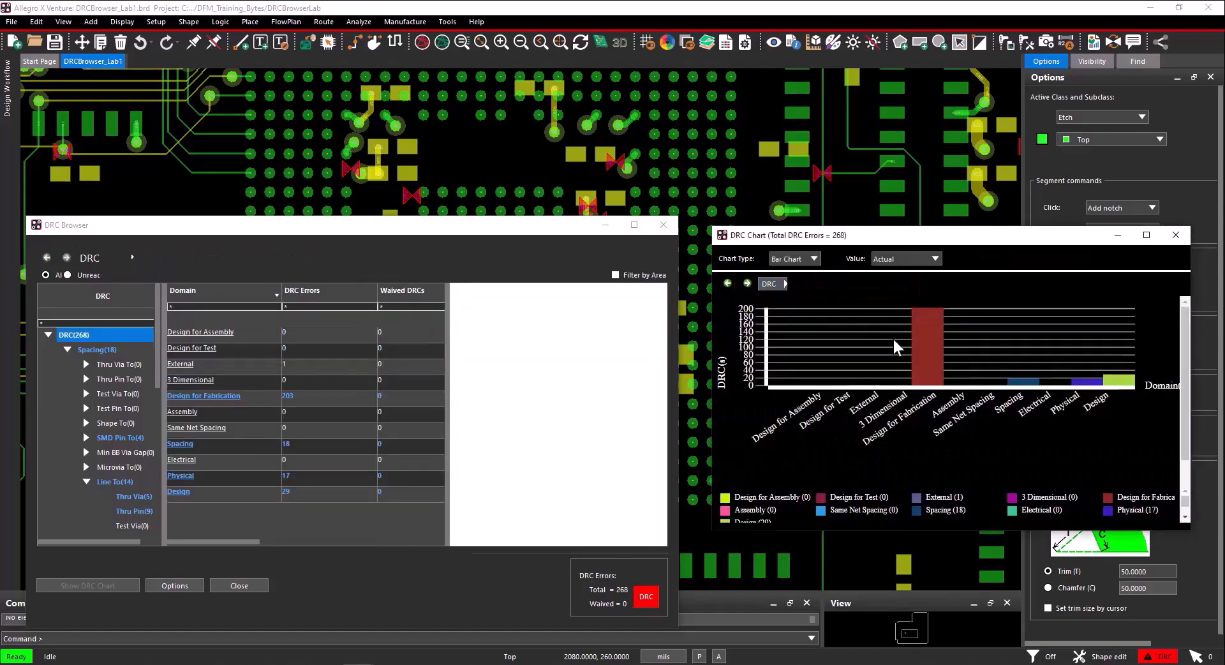